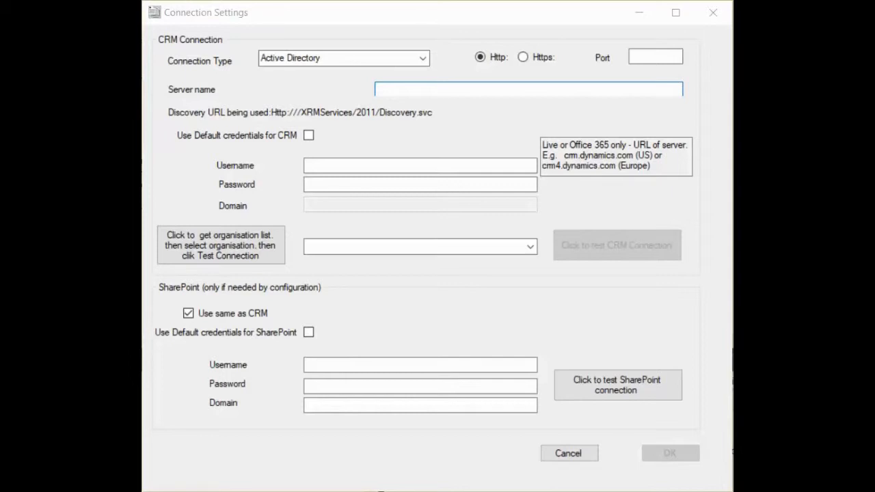
pyautogui.click(423, 59)
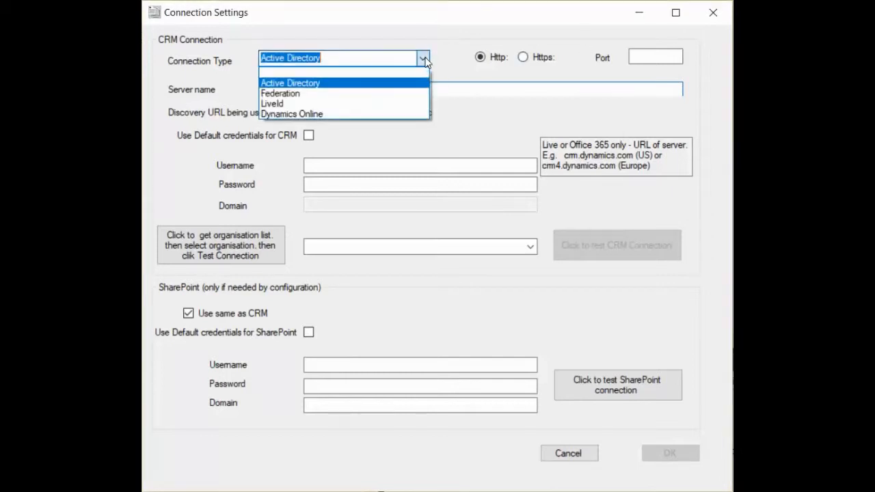
pyautogui.click(373, 114)
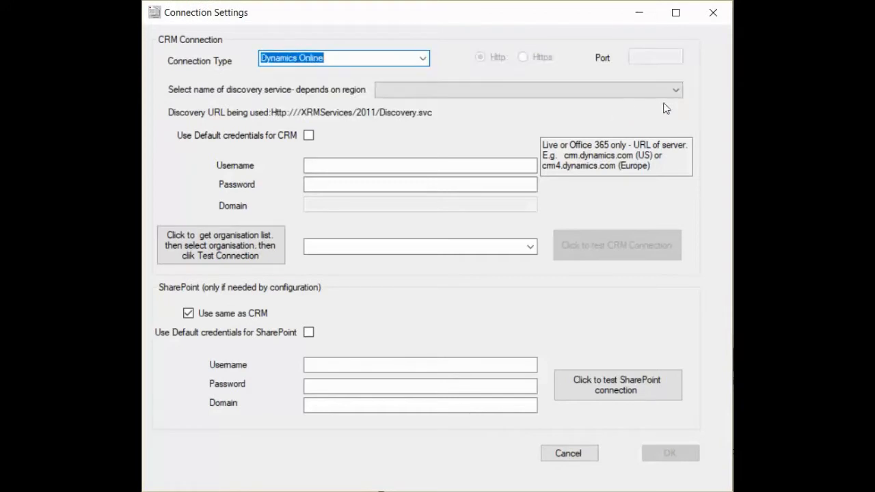
pyautogui.click(674, 89)
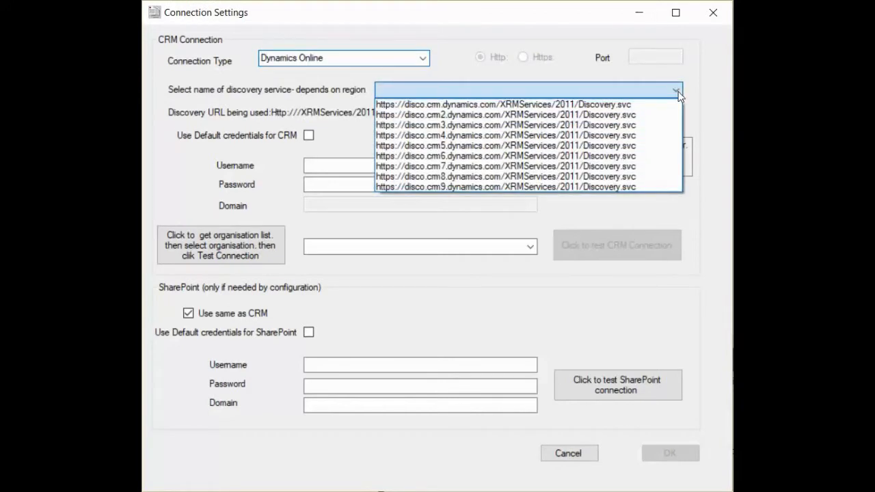
pyautogui.click(585, 136)
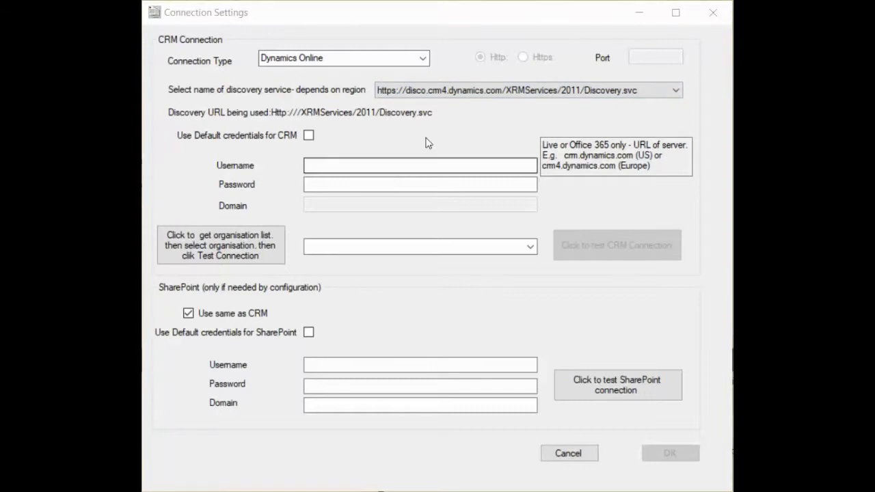
# Step: Enter the CRM account's username and password in the connection settings
pyautogui.click(363, 166)
pyautogui.hotkey('ctrl', 'v')
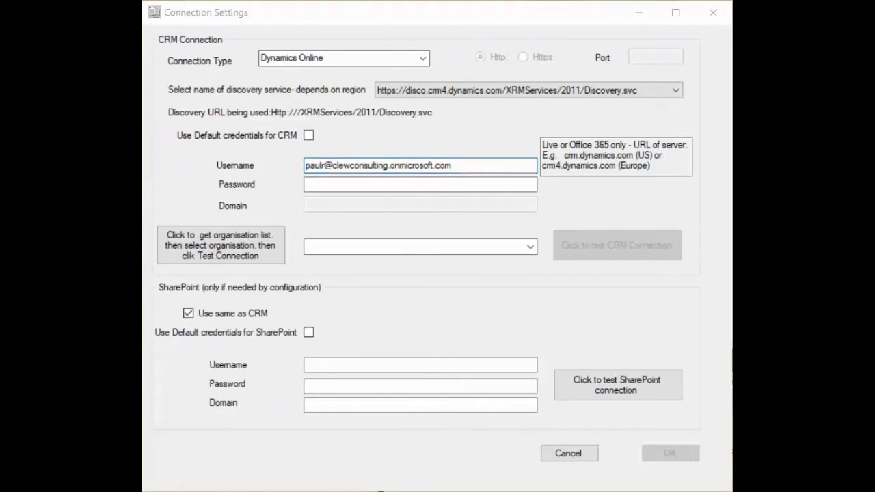
pyautogui.click(360, 183)
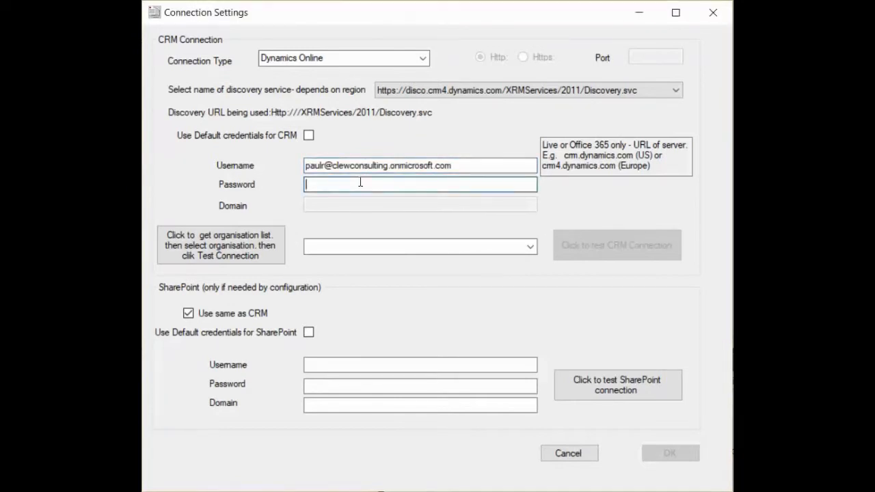
pyautogui.hotkey('ctrl', 'v')
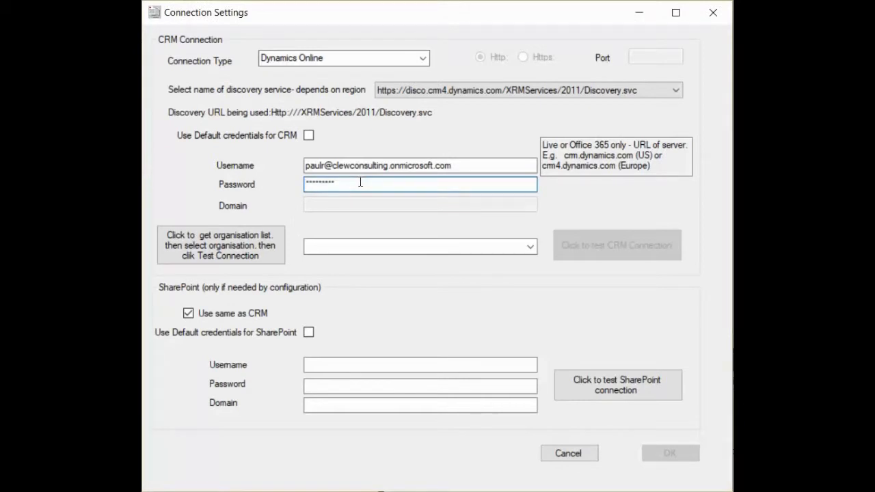
# Step: Retrieve the organisation list, choose Clew Consulting Limited2, and test and accept the CRM connection
pyautogui.click(222, 256)
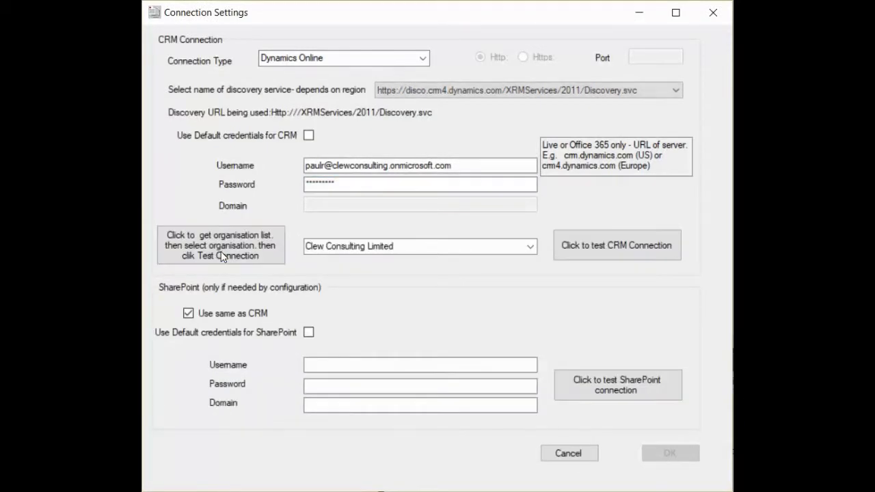
pyautogui.click(530, 247)
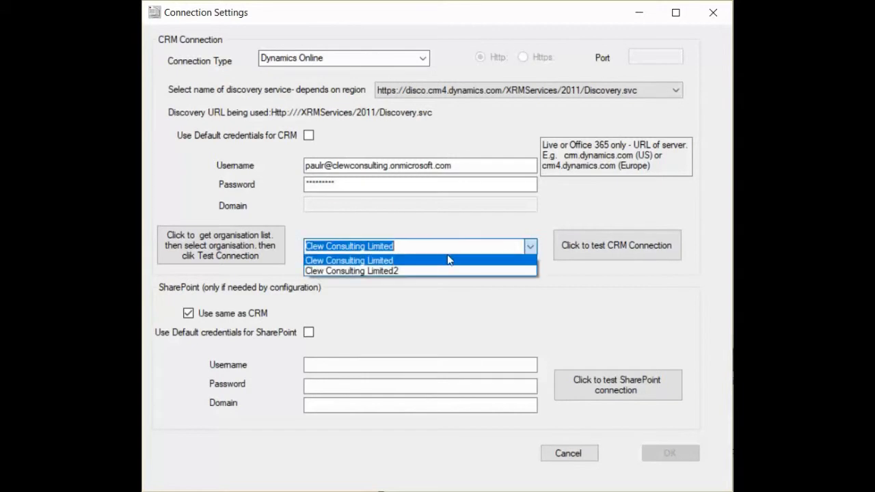
pyautogui.click(433, 267)
pyautogui.click(640, 255)
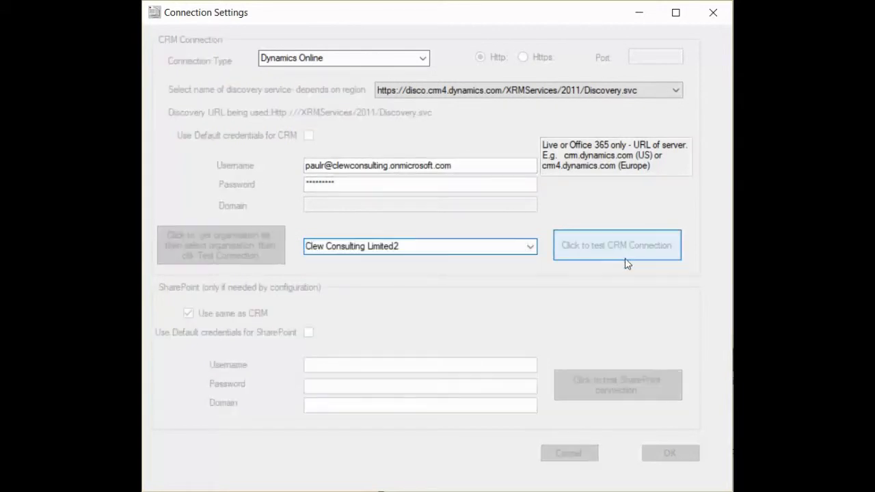
pyautogui.click(642, 321)
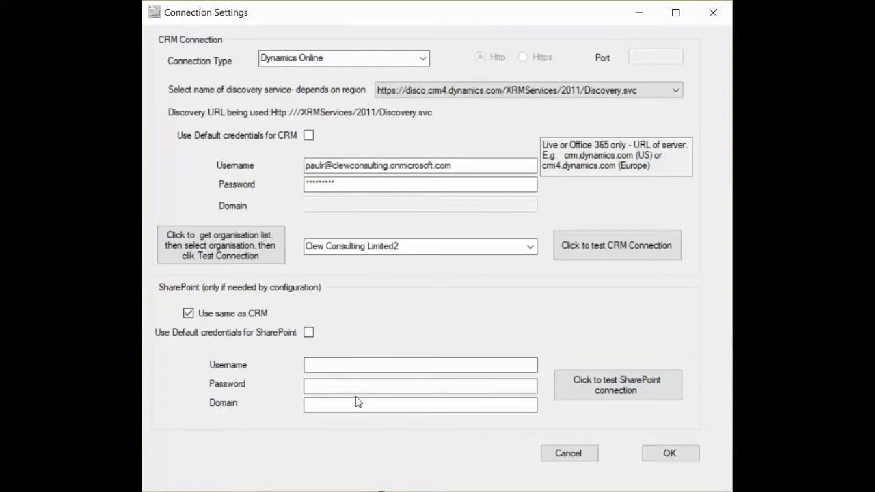
pyautogui.click(669, 453)
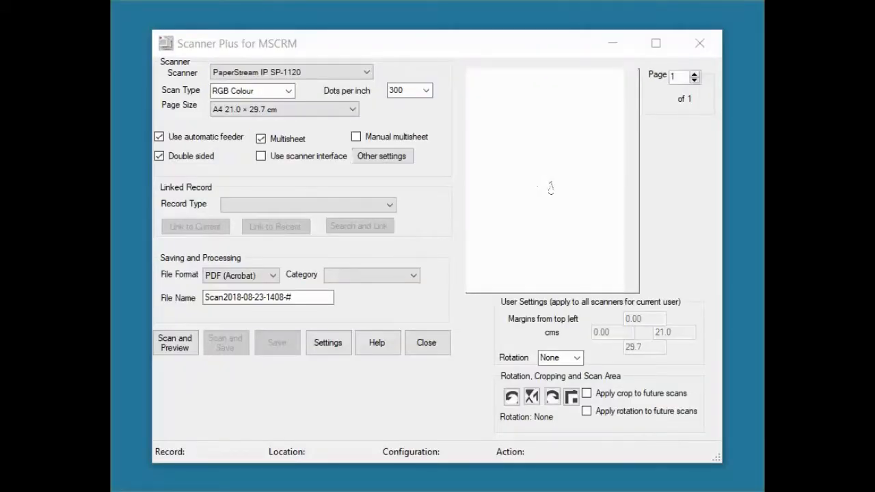
# Step: In the settings, view the licence details and add the Opportunity entity to those included for storing images
pyautogui.click(328, 345)
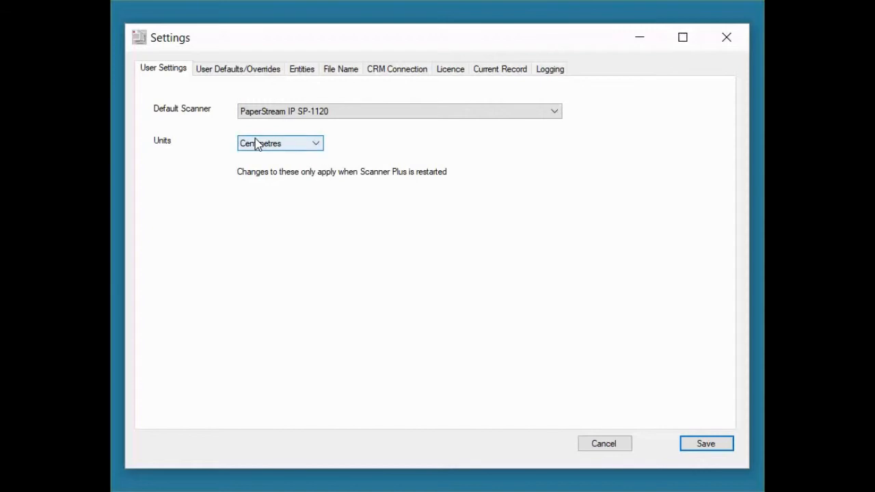
pyautogui.click(450, 70)
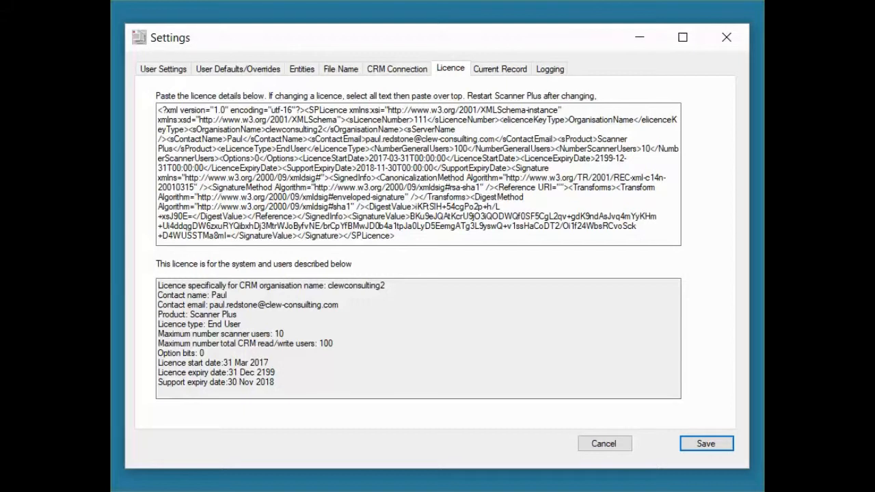
pyautogui.click(301, 69)
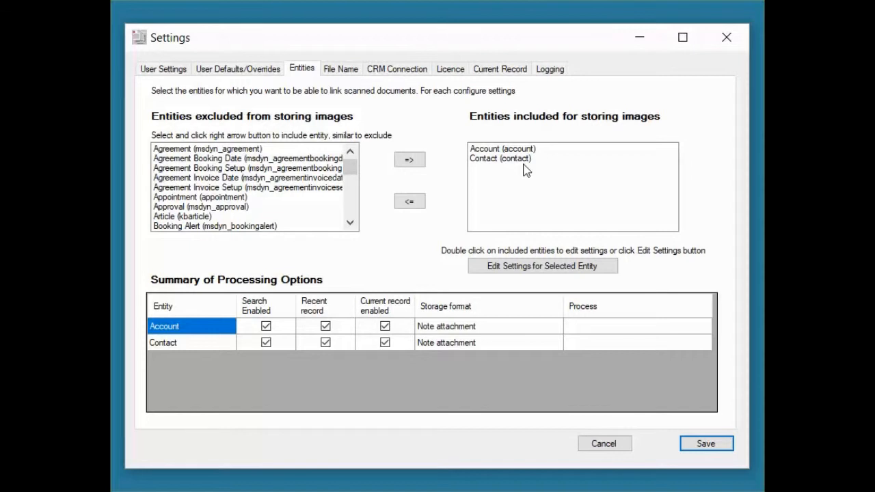
pyautogui.moveTo(353, 173); pyautogui.dragTo(359, 192)
pyautogui.click(221, 179)
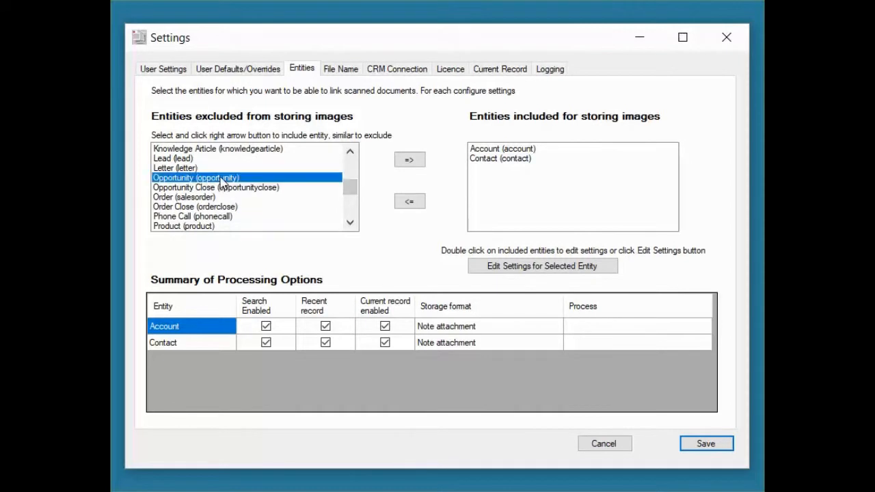
pyautogui.click(409, 160)
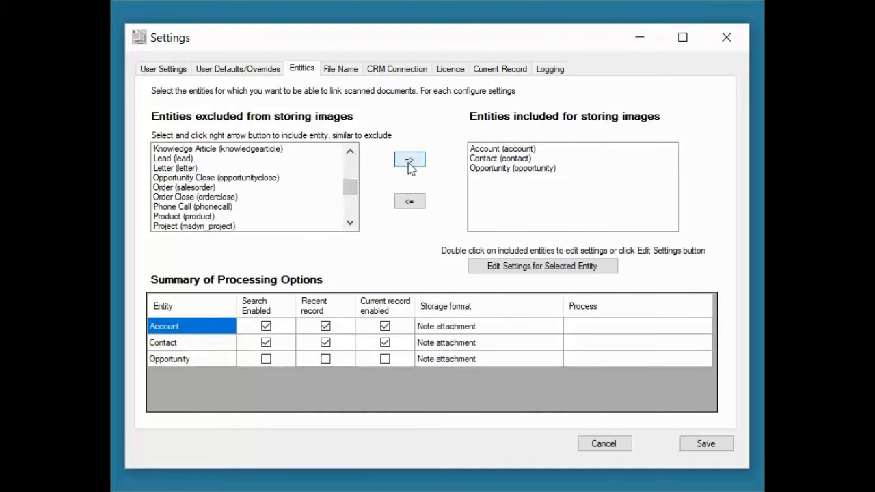
# Step: Open the Contact entity's linking and processing settings and show its storage options
pyautogui.click(518, 161)
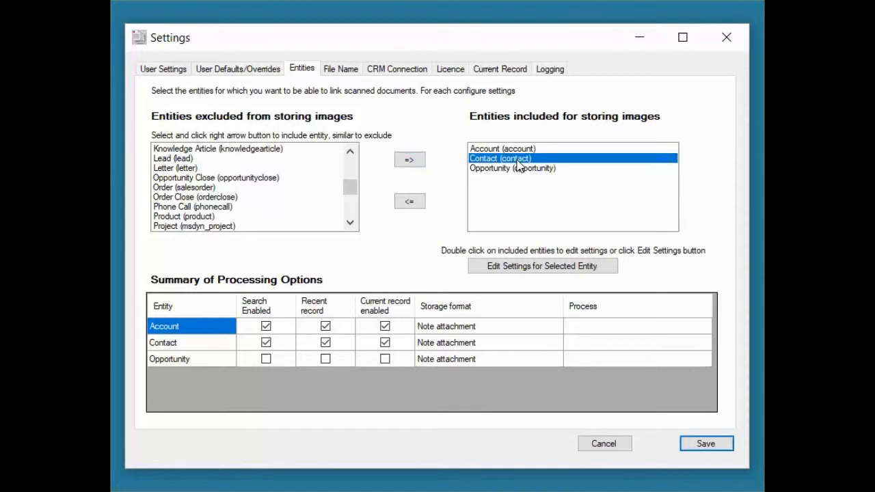
pyautogui.click(553, 267)
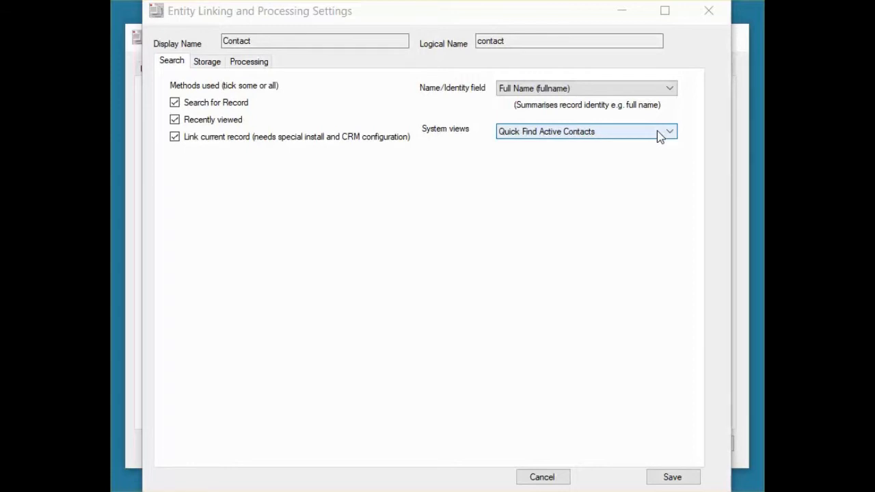
pyautogui.click(206, 62)
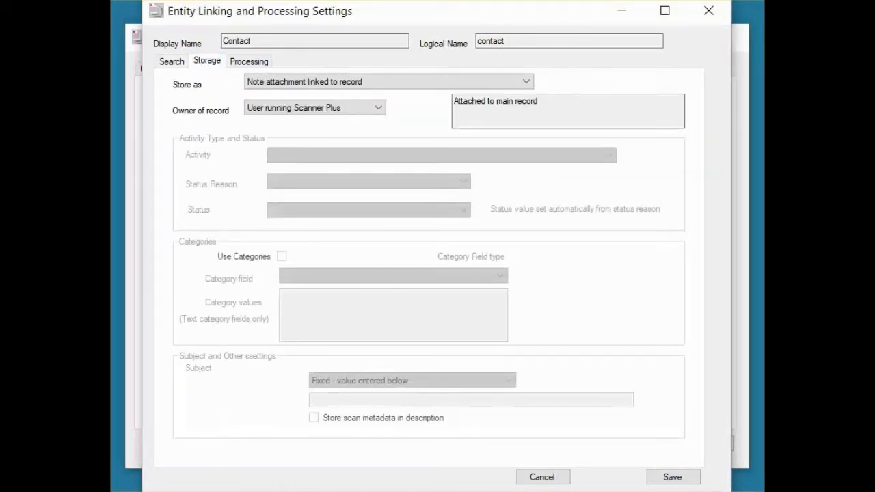
# Step: Store Contact scans as "Attached to record, but activity as selected below also created", using a Letter activity with status reason Open
pyautogui.click(526, 84)
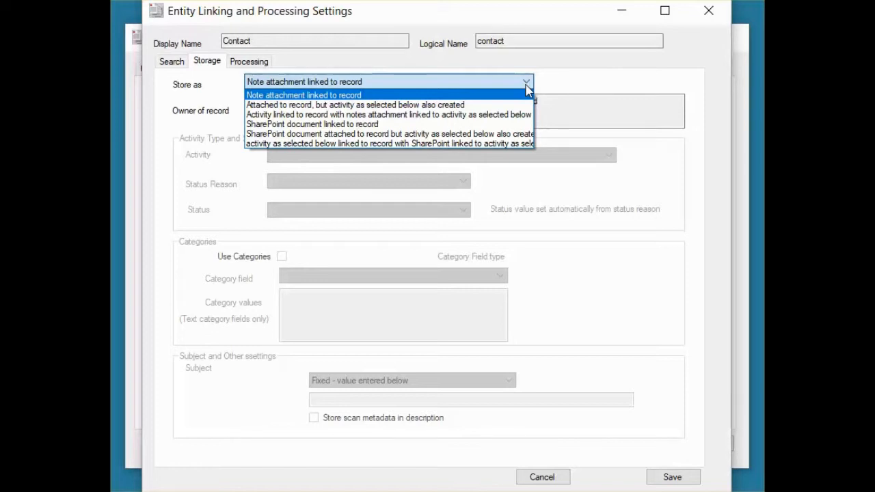
pyautogui.click(469, 105)
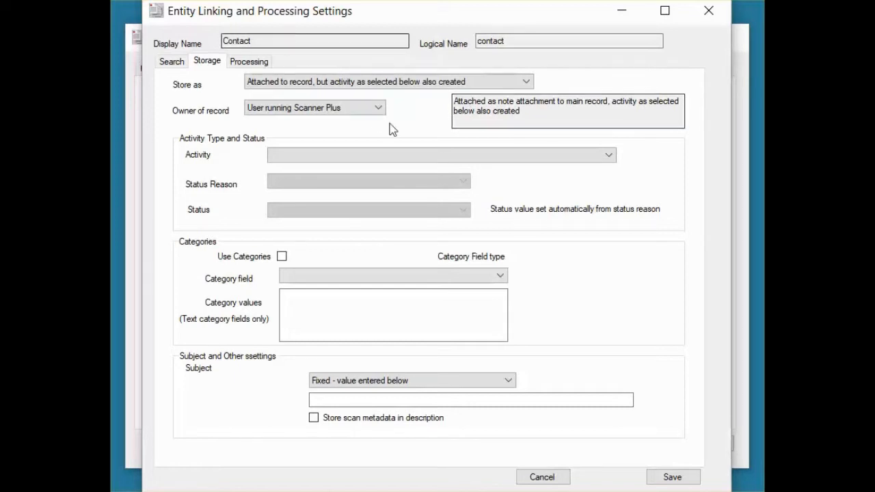
pyautogui.click(612, 156)
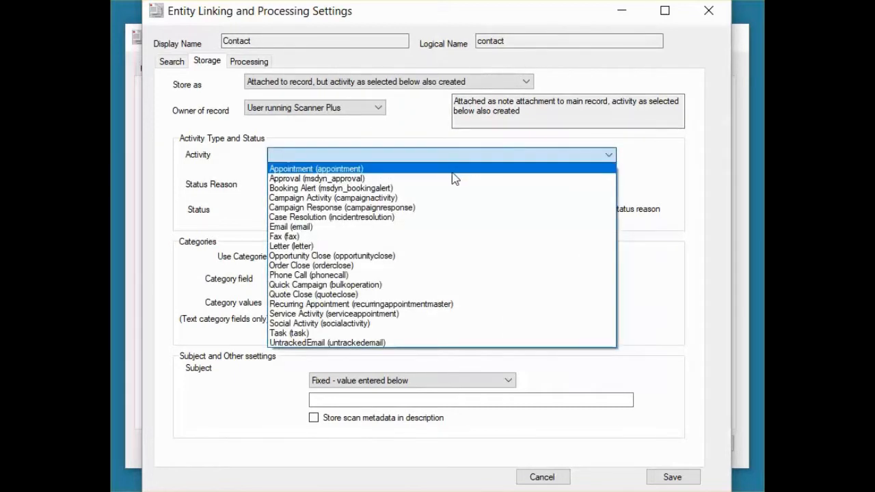
pyautogui.click(346, 250)
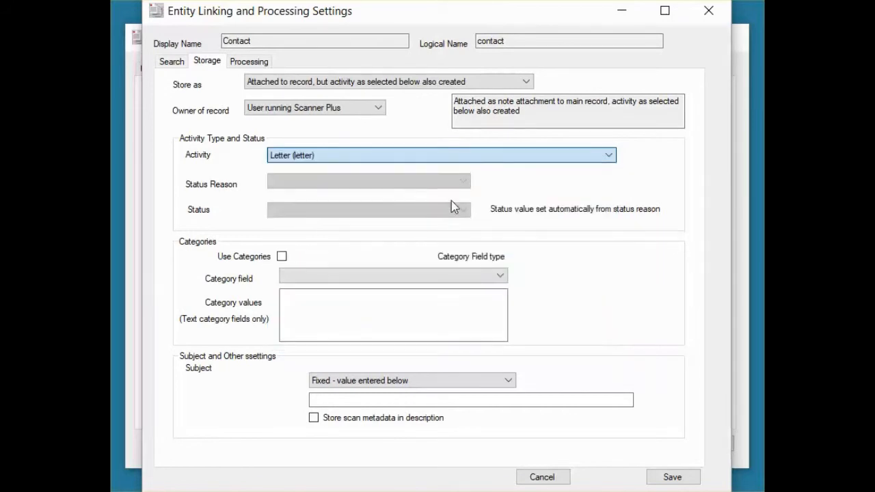
pyautogui.click(464, 183)
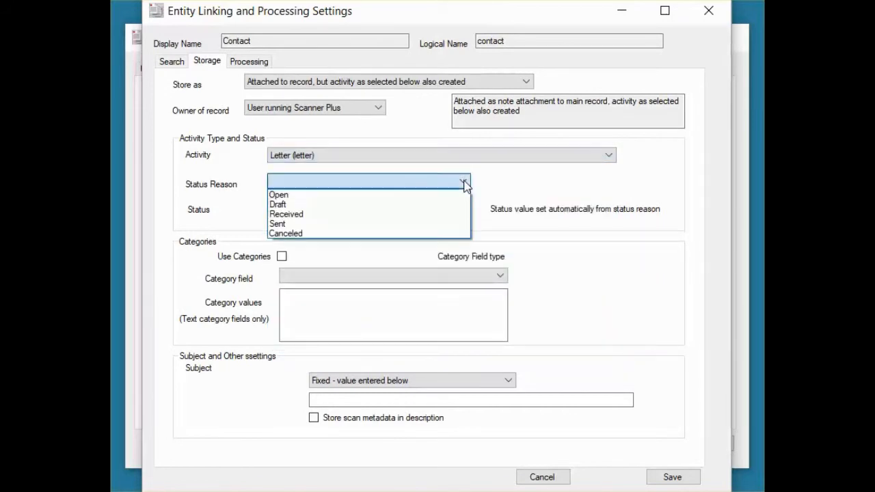
pyautogui.click(361, 195)
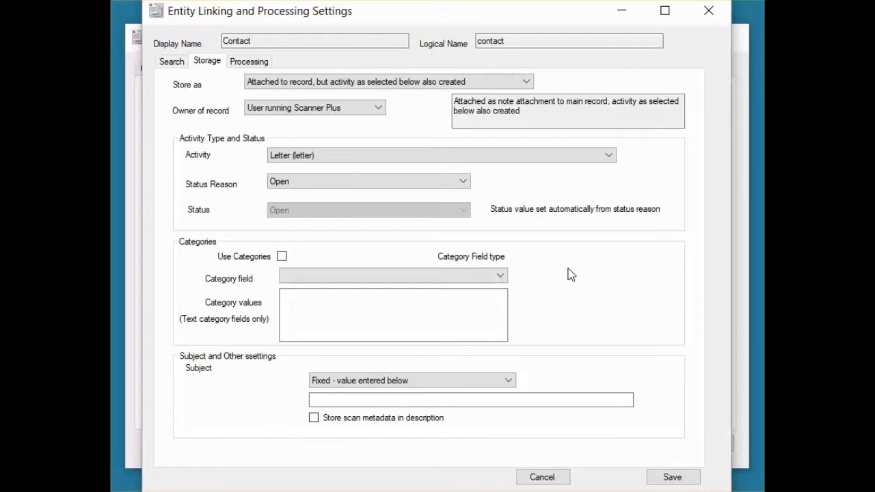
# Step: Store Contact scans as an activity linked to the record with the notes attachment on it, using Letter with status reason Open
pyautogui.click(524, 82)
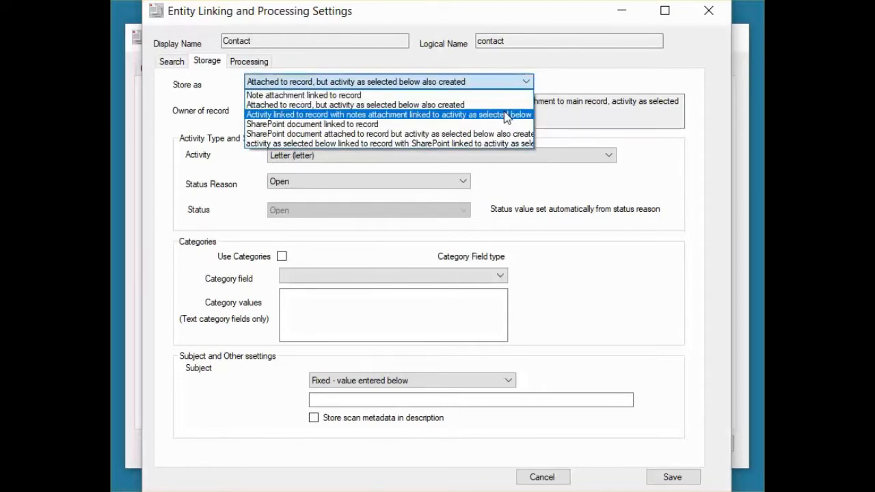
pyautogui.click(504, 115)
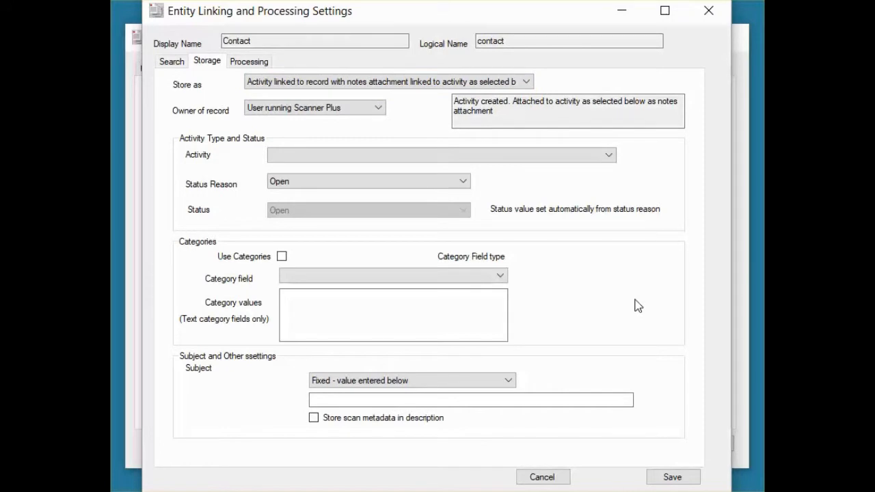
pyautogui.click(609, 155)
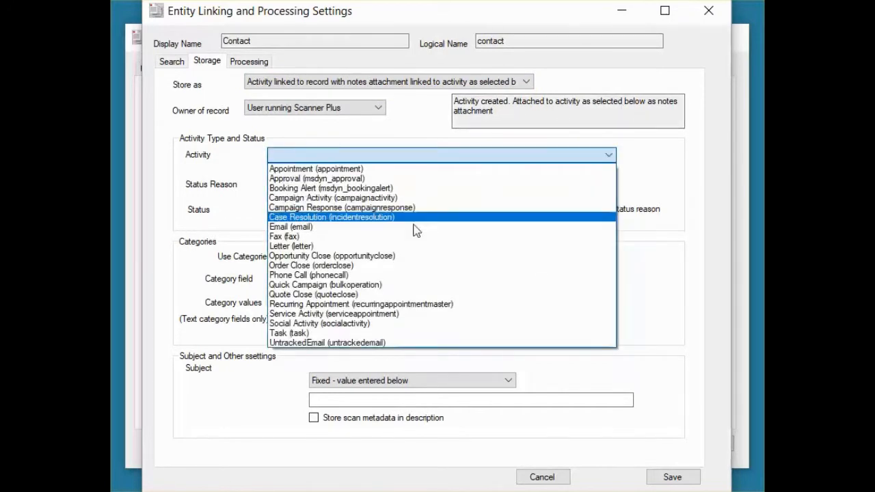
pyautogui.click(369, 246)
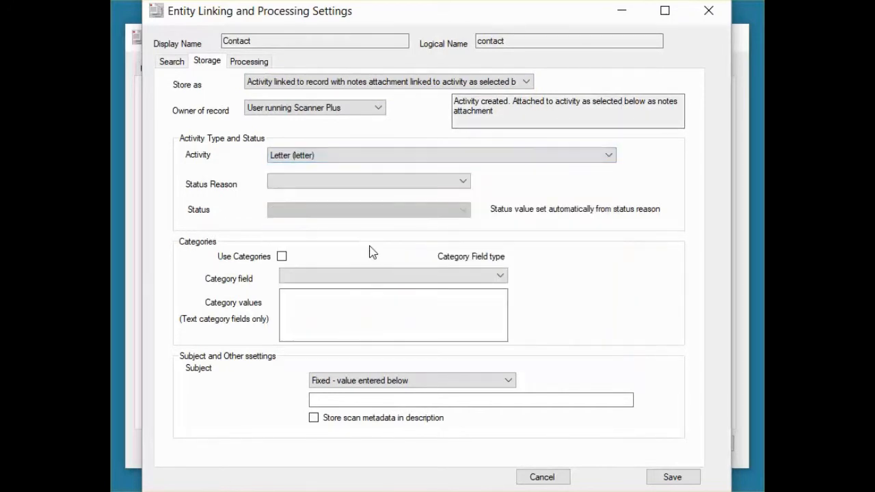
pyautogui.click(463, 181)
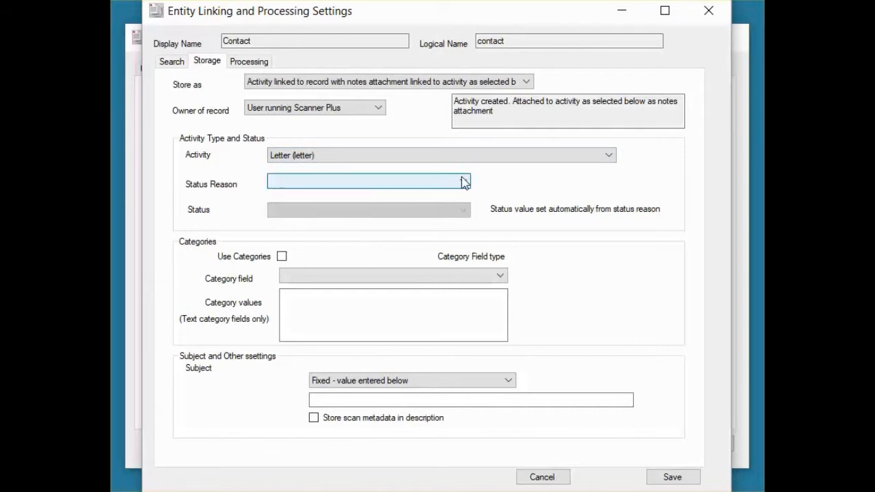
pyautogui.click(415, 197)
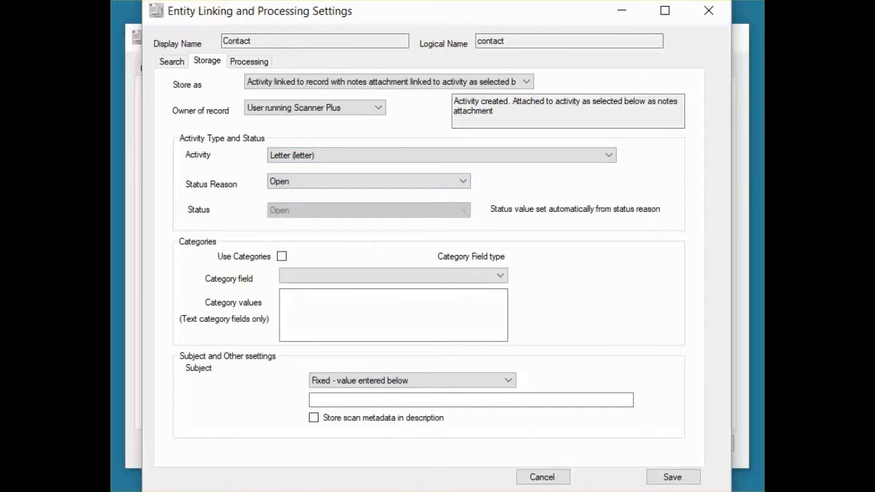
pyautogui.click(525, 82)
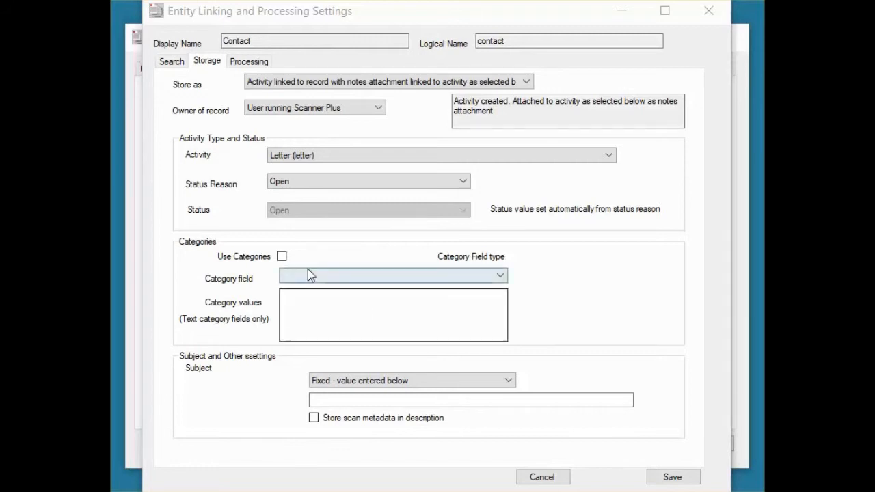
# Step: Enable categories for Contact scans using the Category (category) field, with the category values "New account" and "Closing" on separate lines
pyautogui.click(282, 257)
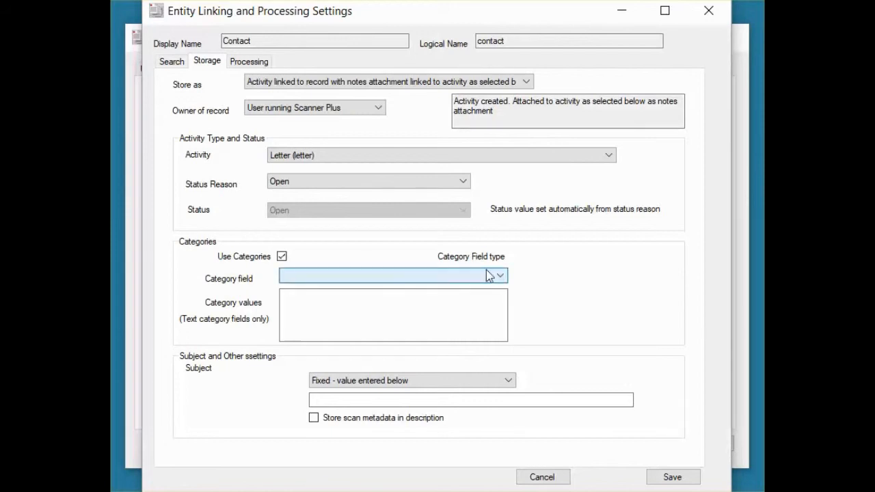
pyautogui.click(503, 274)
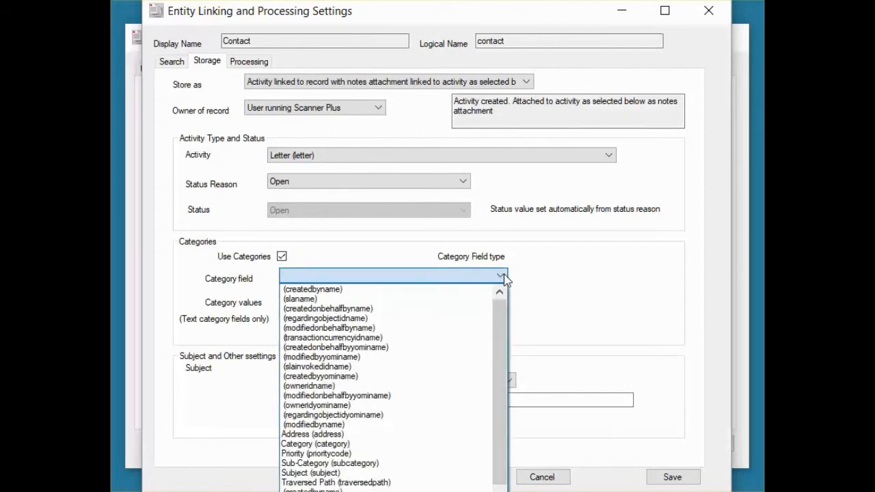
pyautogui.click(400, 445)
pyautogui.click(330, 310)
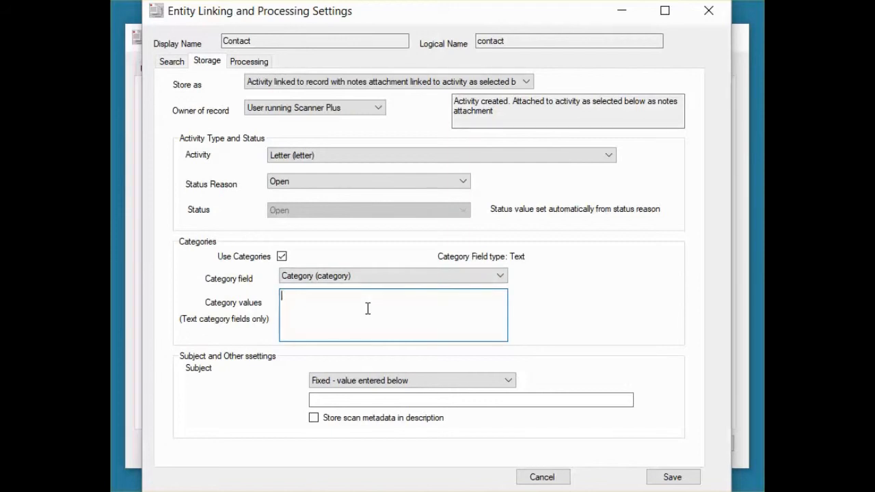
pyautogui.write('New account')
pyautogui.press('Return')
pyautogui.write('Closing')
pyautogui.press('Return')
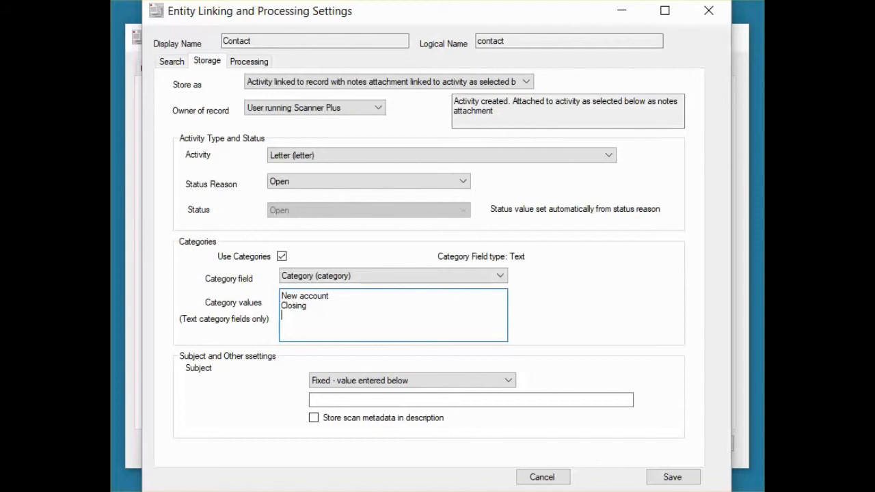
# Step: Review the workflow processes available for Contact scans and close the entity's settings without saving
pyautogui.click(261, 68)
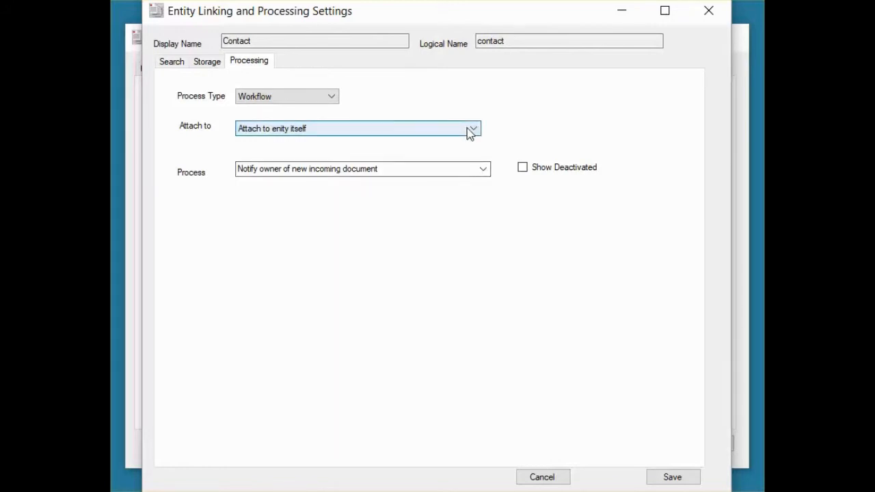
pyautogui.click(484, 174)
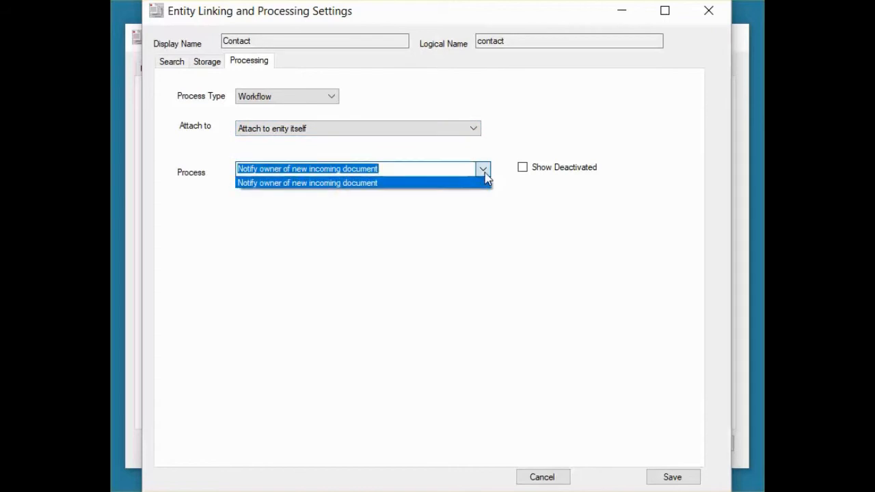
pyautogui.click(485, 174)
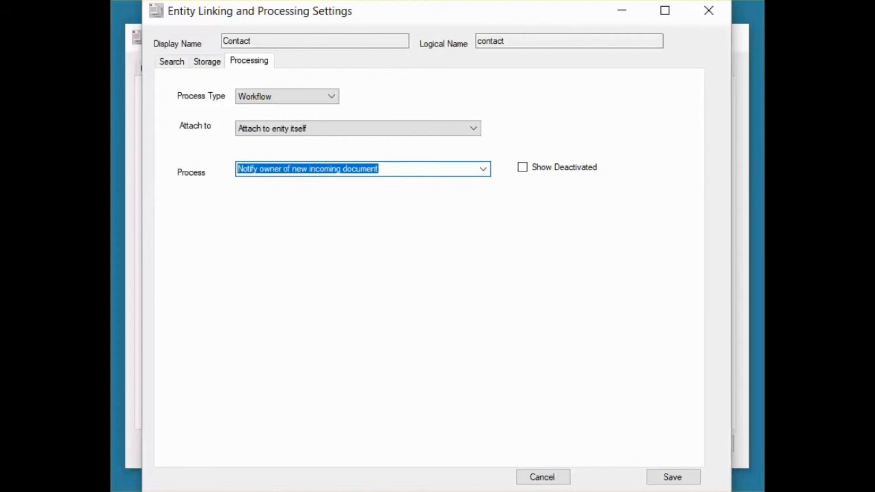
pyautogui.click(537, 476)
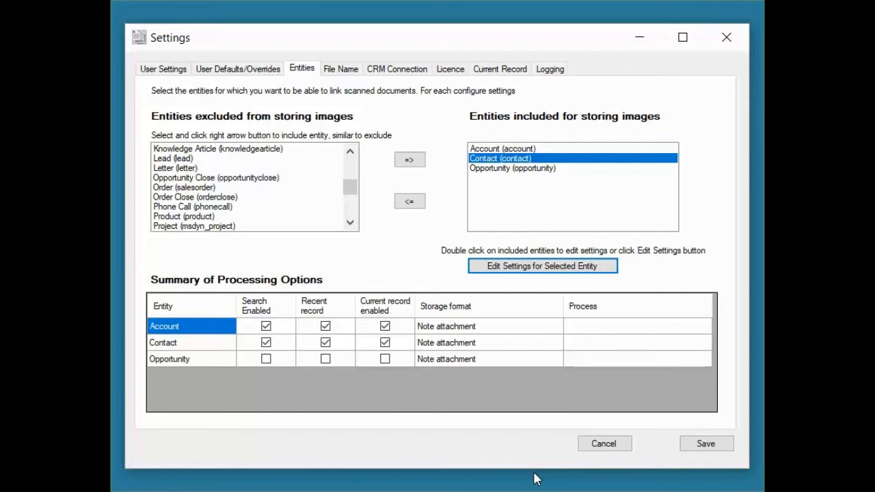
# Step: View the scan file naming settings, and prevent users from changing file formats in the user defaults, keeping PDF (Acrobat) as default
pyautogui.click(333, 70)
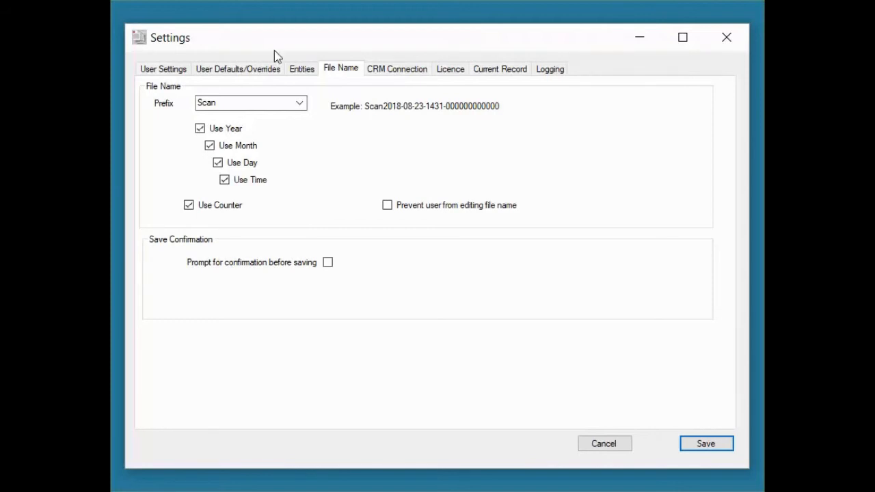
pyautogui.click(233, 70)
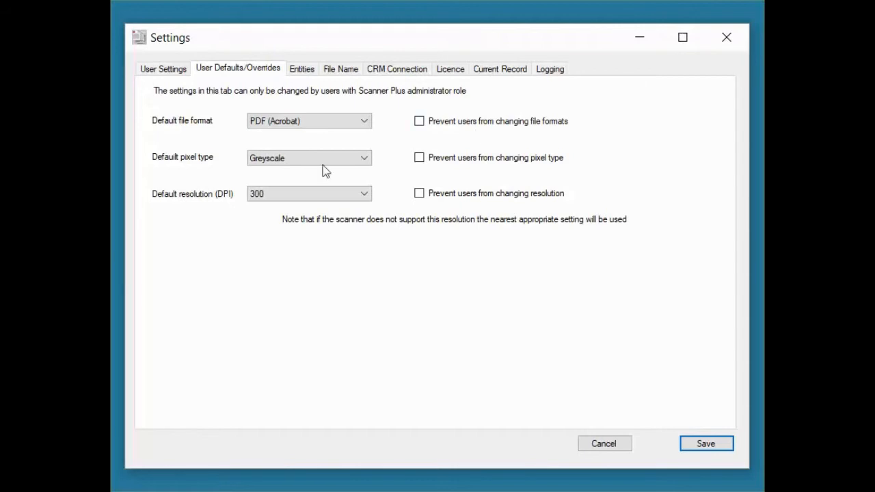
pyautogui.click(363, 127)
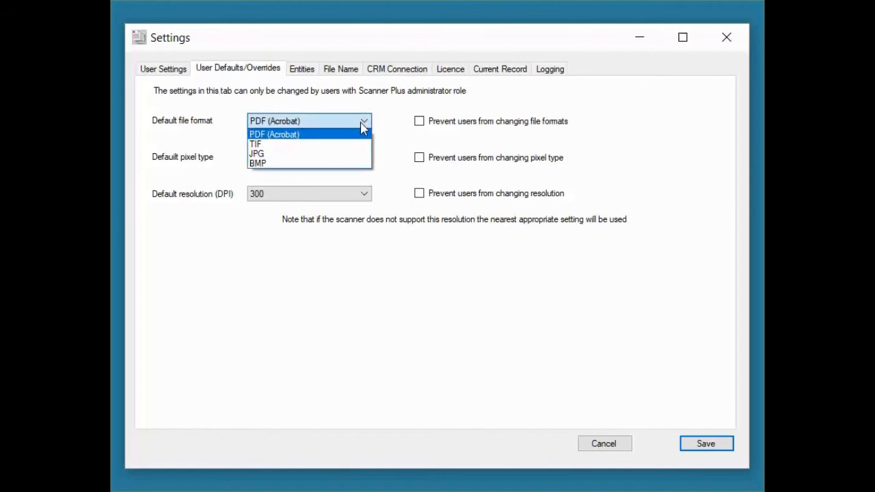
pyautogui.click(362, 126)
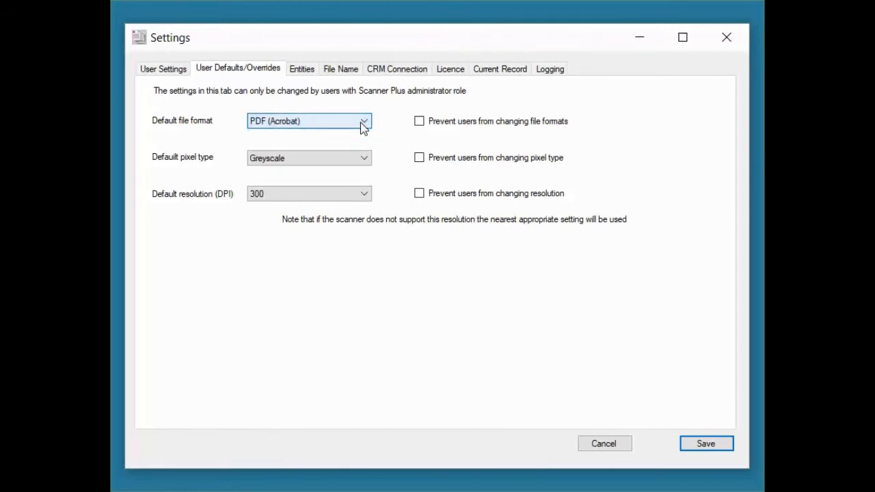
pyautogui.click(423, 128)
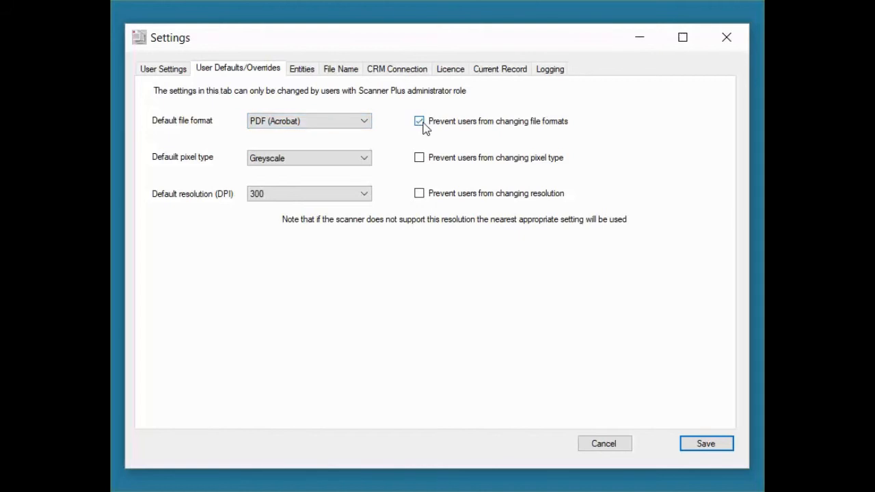